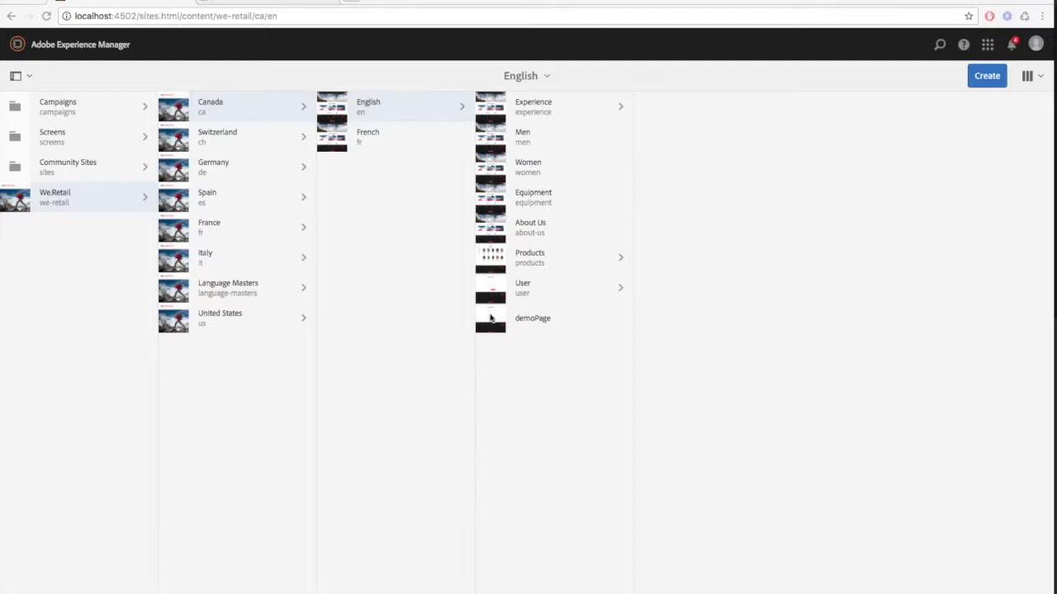
Select demoPage in the We.Retail Canada English site and open it for editing.
{"action": "left_click", "coordinate": [498, 328]}
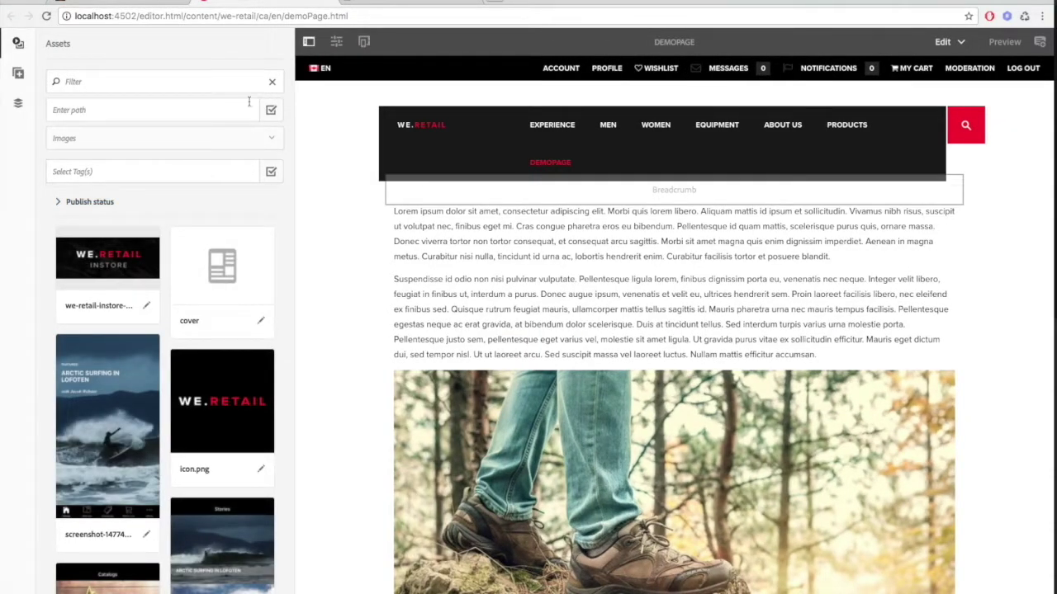
Publish demoPage from Page Information with all references kept, including the Footwear.jpg asset.
{"action": "left_click", "coordinate": [336, 52]}
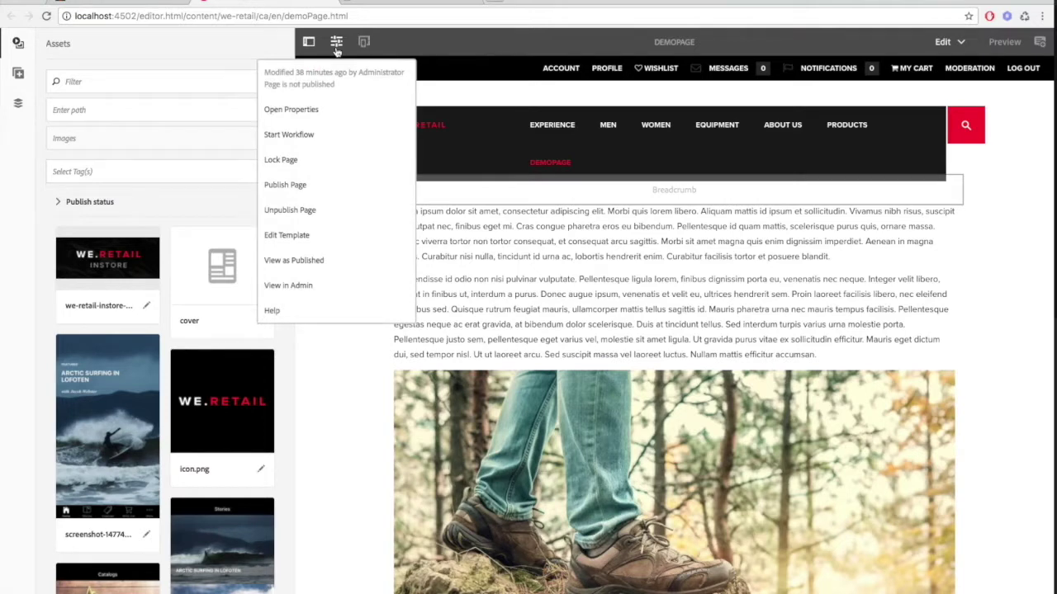
{"action": "left_click", "coordinate": [336, 192]}
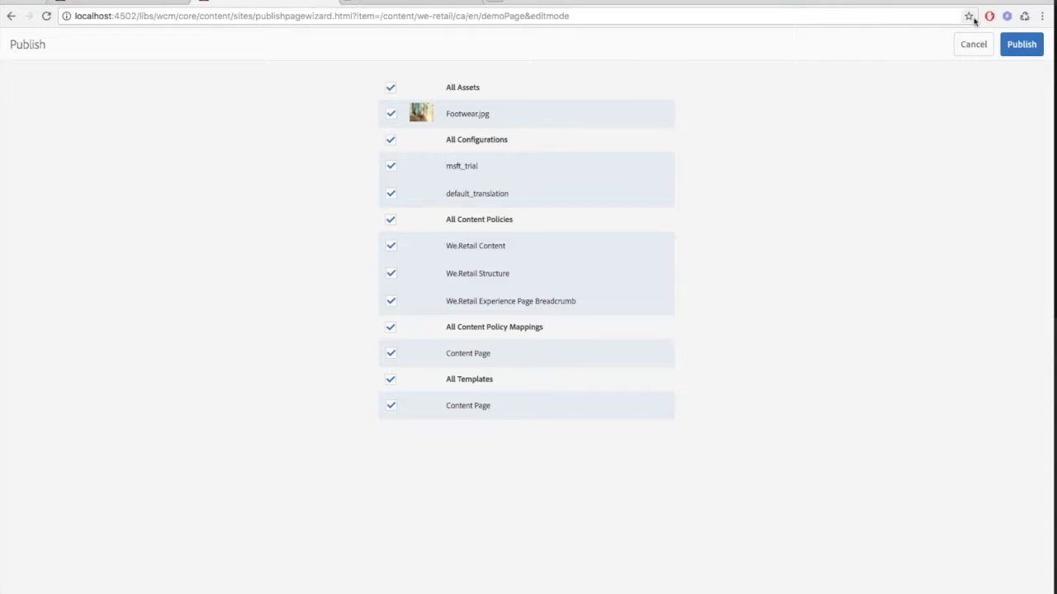
{"action": "left_click", "coordinate": [1021, 45]}
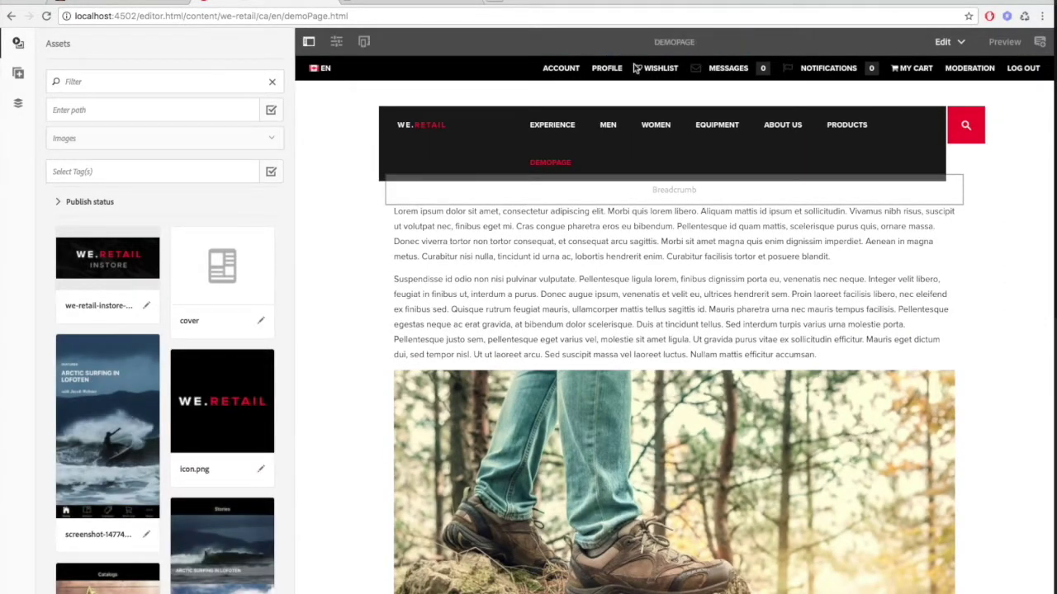
Unpublish demoPage from Page Information and confirm the unpublish dialog.
{"action": "left_click", "coordinate": [336, 42]}
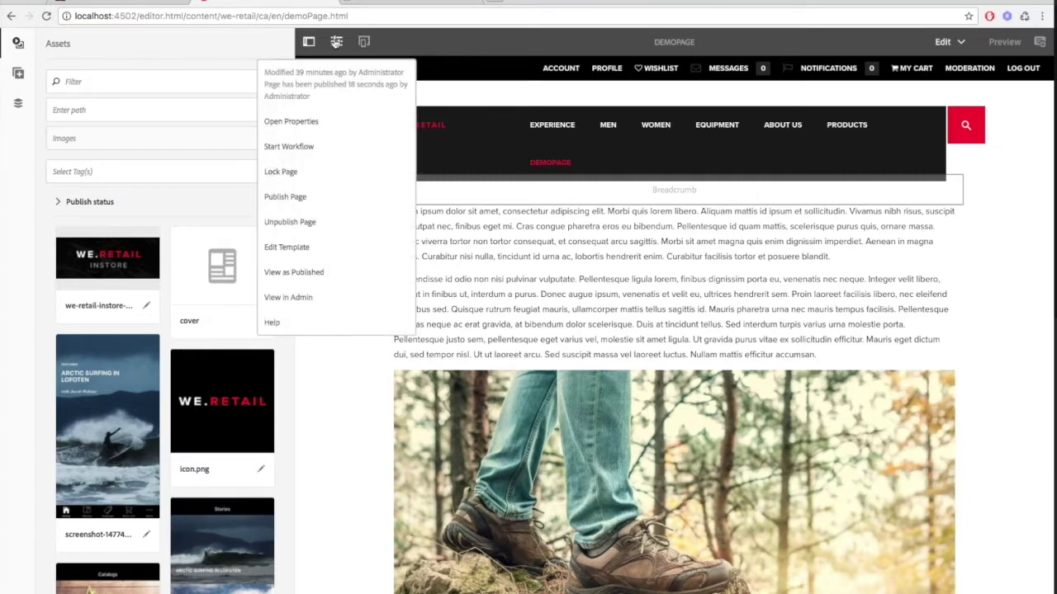
{"action": "left_click", "coordinate": [307, 223]}
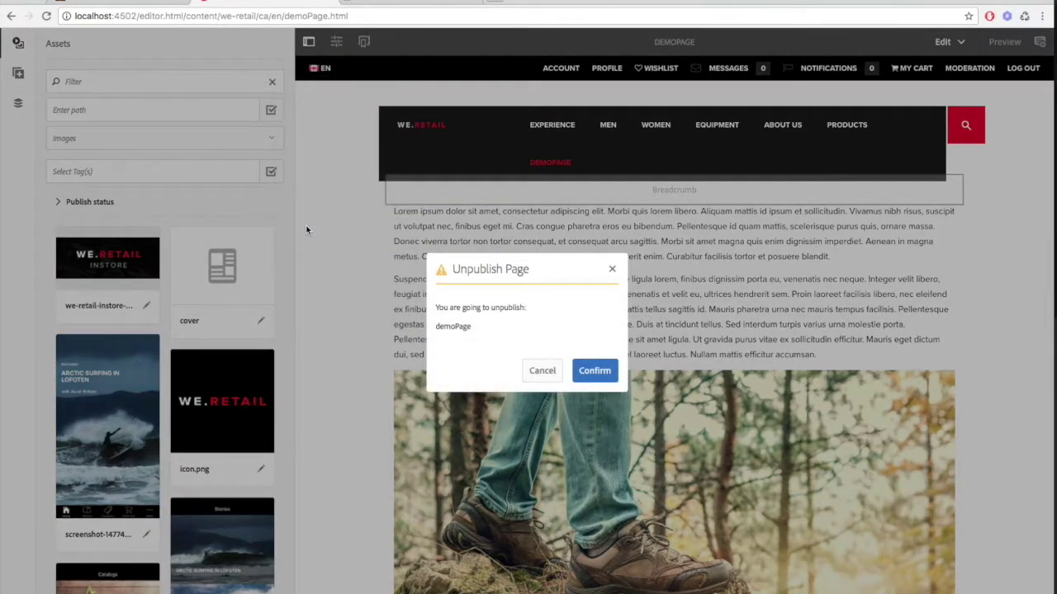
{"action": "left_click", "coordinate": [594, 371]}
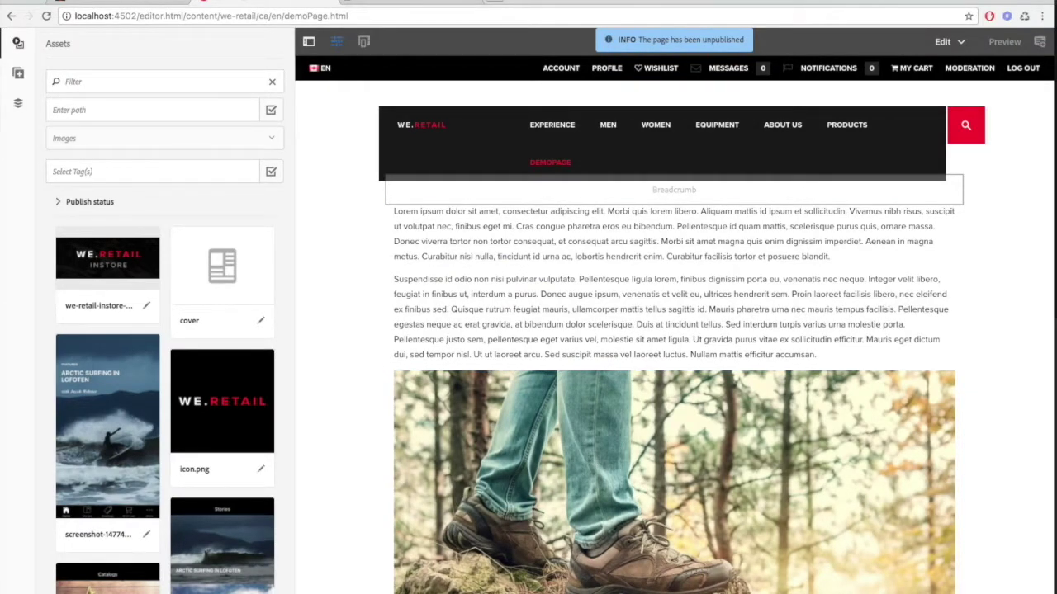
Back in Sites, select demoPage, User and About Us and quick-publish them with references.
{"action": "key", "text": "ctrl+w"}
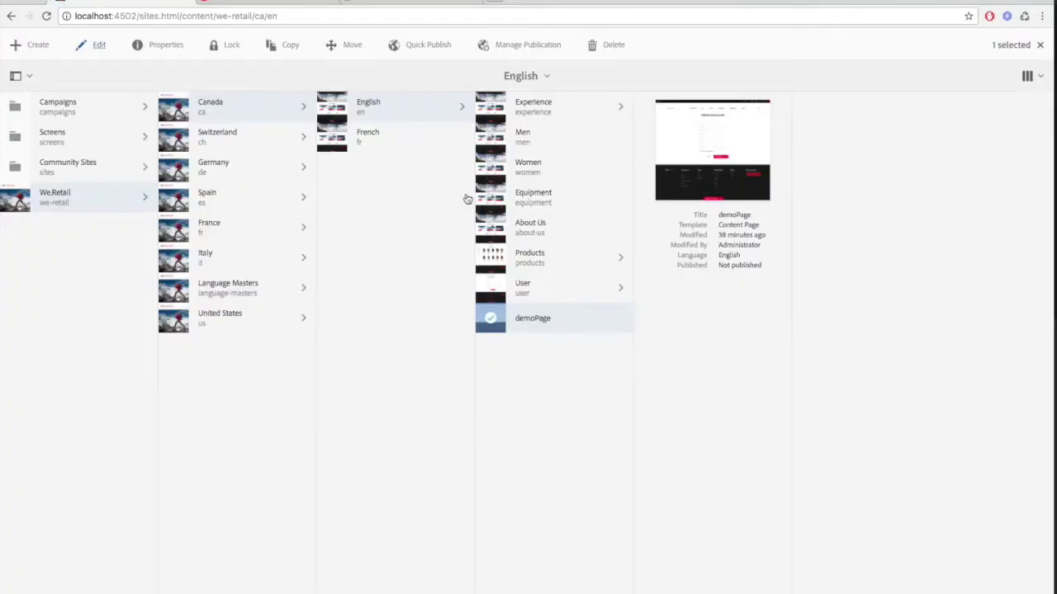
{"action": "left_click", "coordinate": [592, 400]}
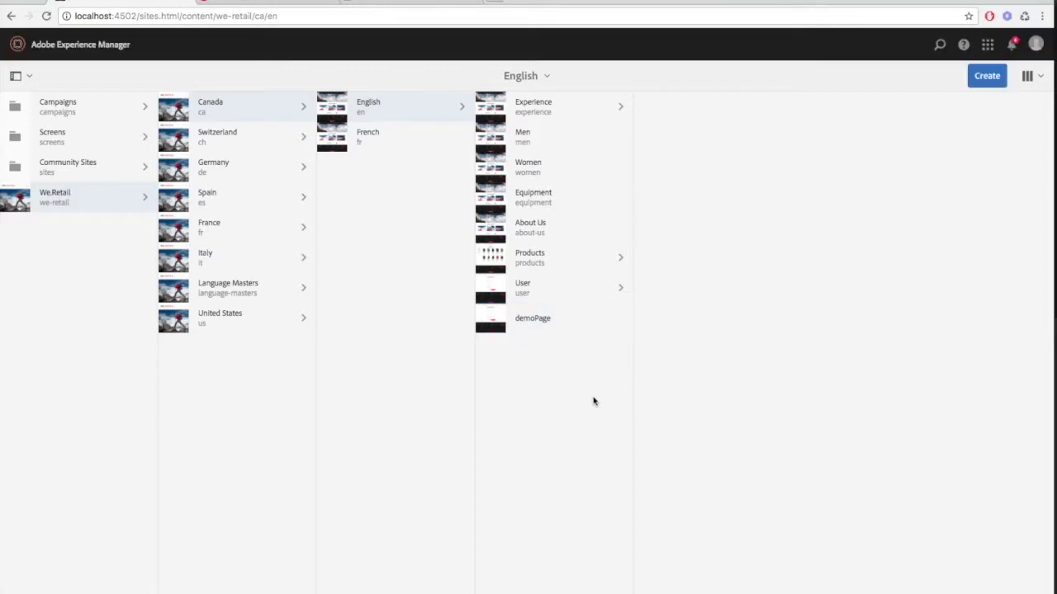
{"action": "left_click", "coordinate": [496, 329]}
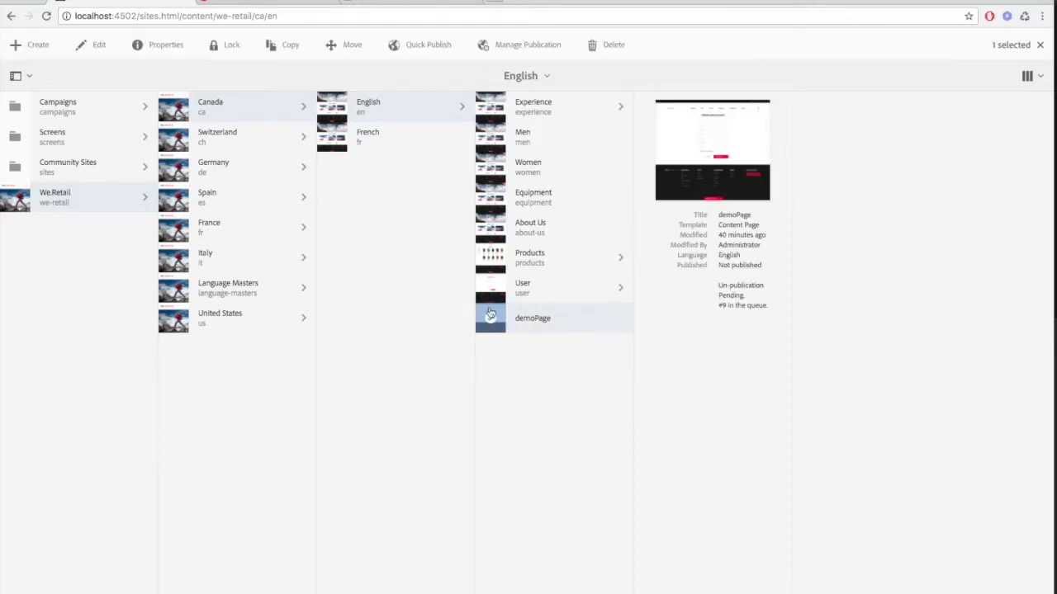
{"action": "left_click", "coordinate": [490, 289]}
{"action": "left_click", "coordinate": [490, 230]}
{"action": "left_click", "coordinate": [489, 267]}
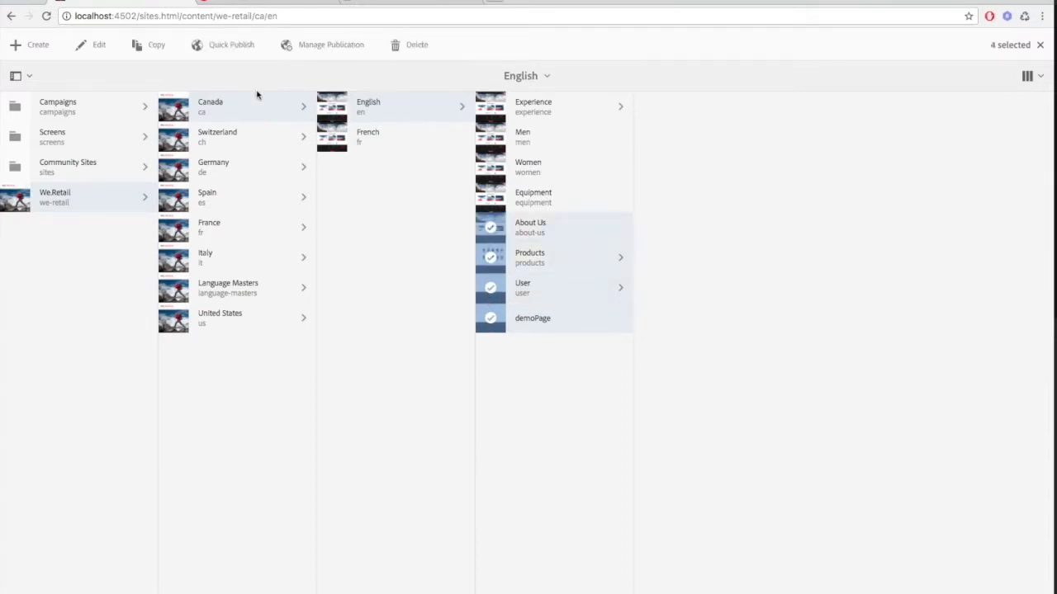
{"action": "left_click", "coordinate": [493, 262]}
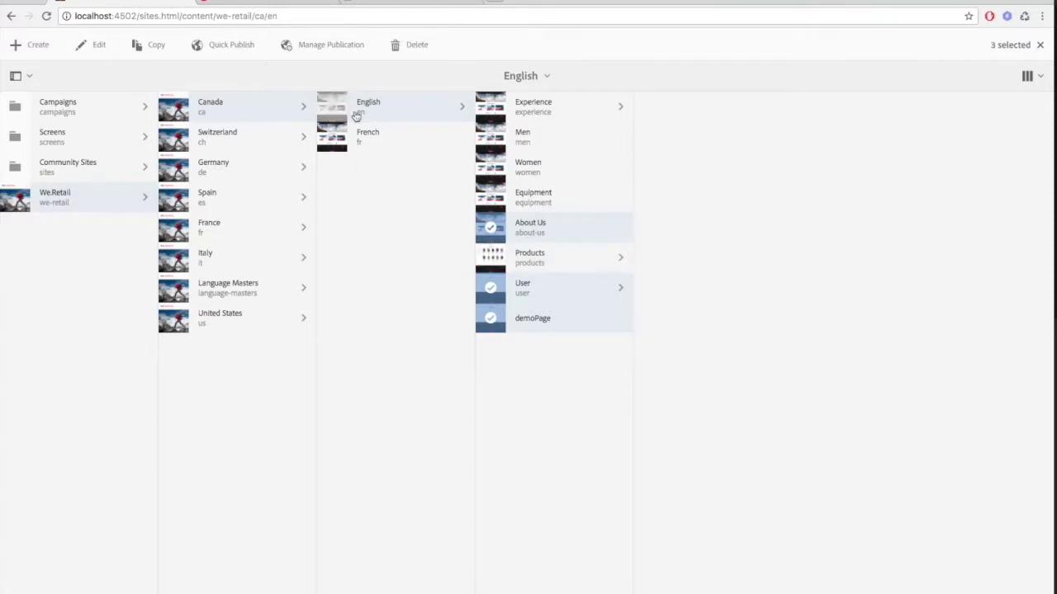
{"action": "left_click", "coordinate": [218, 55]}
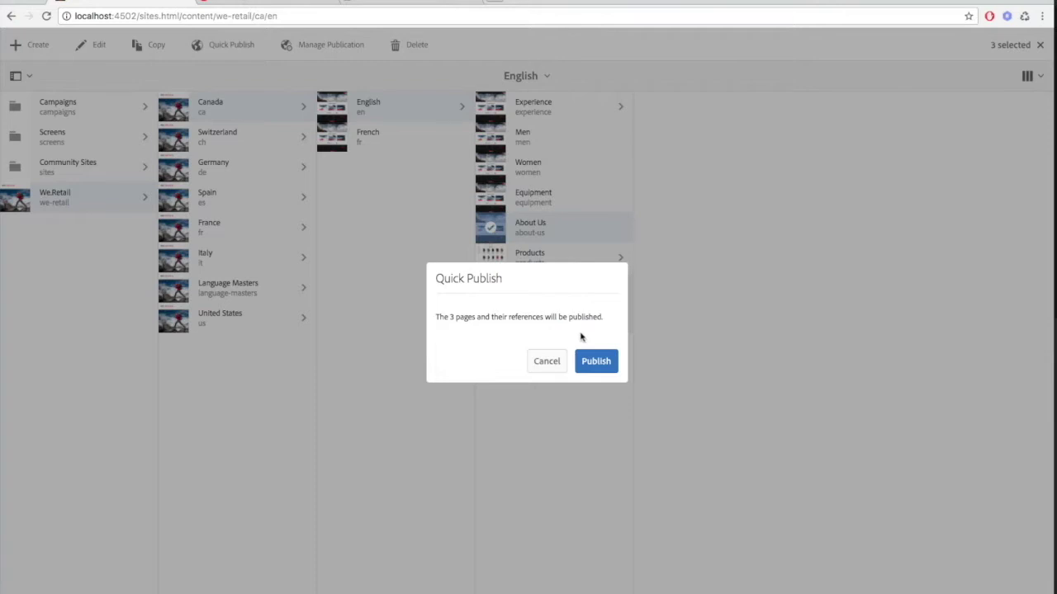
{"action": "left_click", "coordinate": [598, 361]}
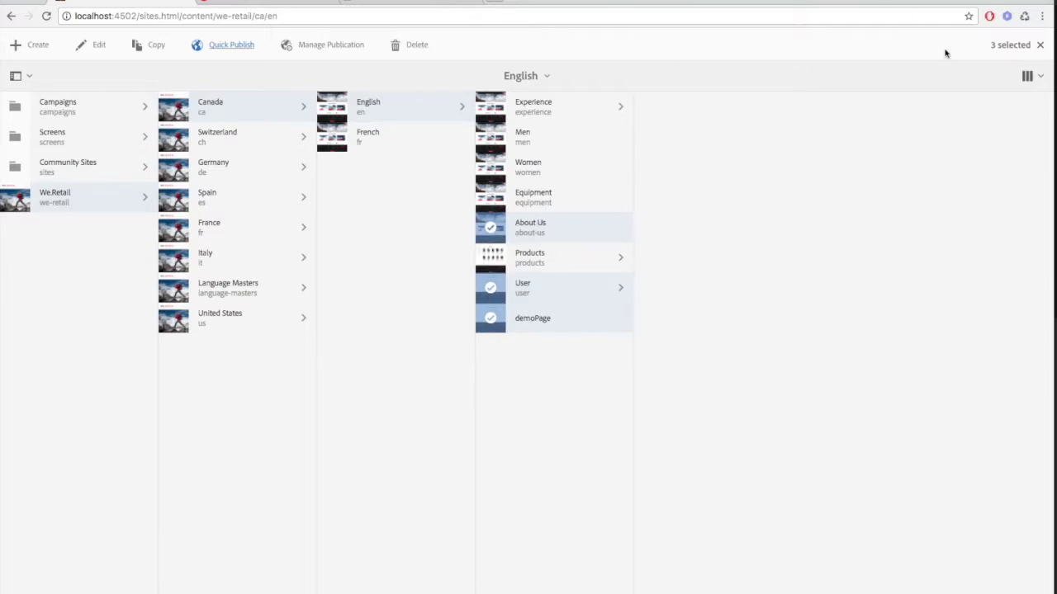
Select the Products, Equipment and Women pages in the Sites console.
{"action": "left_click", "coordinate": [1040, 45]}
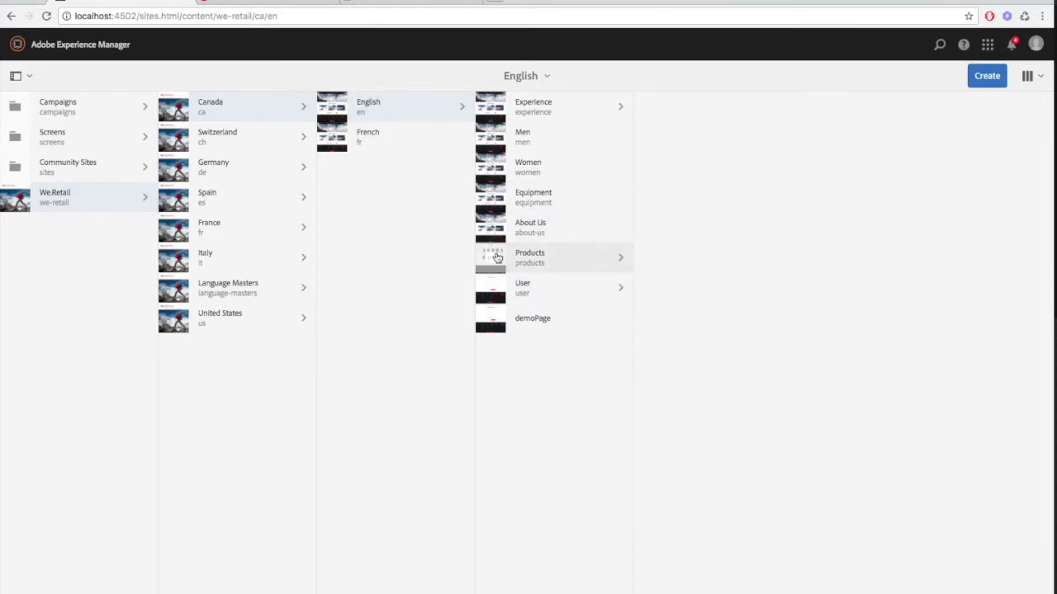
{"action": "left_click", "coordinate": [497, 258]}
{"action": "left_click", "coordinate": [491, 197]}
{"action": "left_click", "coordinate": [490, 167]}
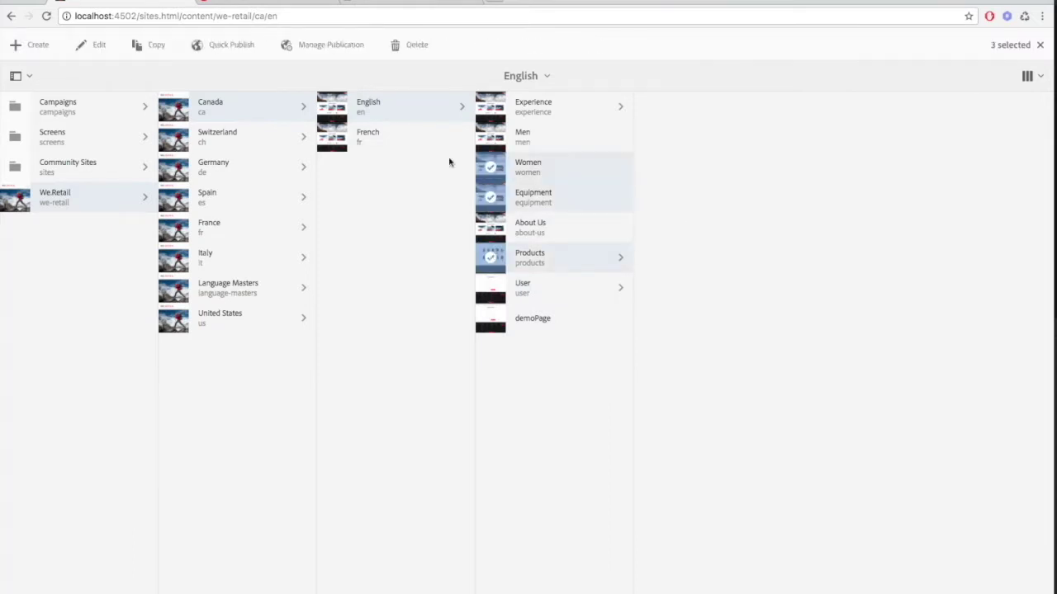
In Manage Publication, choose Publish later on 20 October 2017 03:04 pm and continue to scope review.
{"action": "left_click", "coordinate": [336, 58]}
{"action": "left_click", "coordinate": [431, 142]}
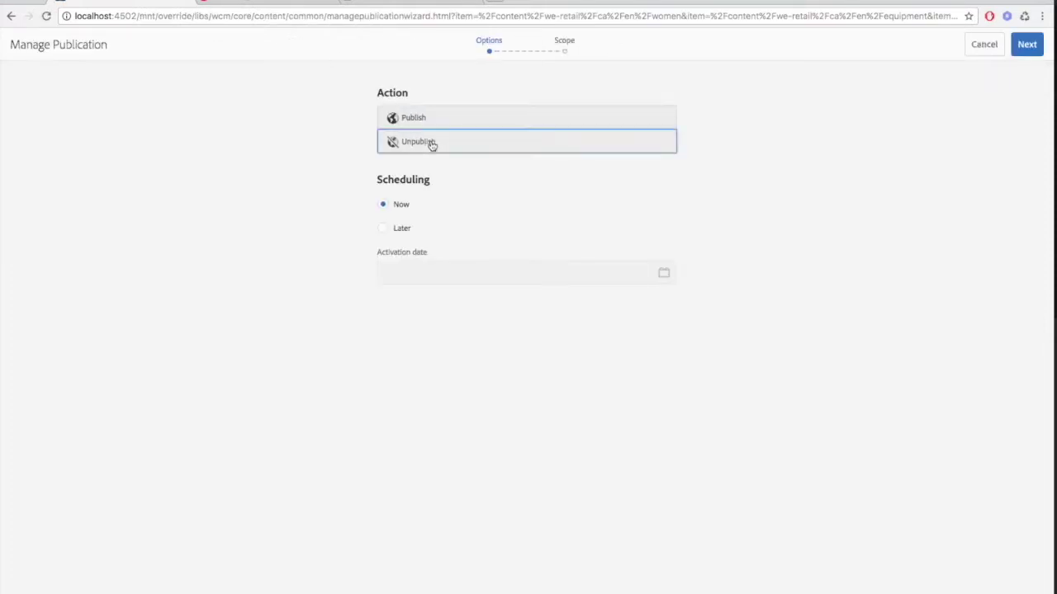
{"action": "left_click", "coordinate": [458, 127]}
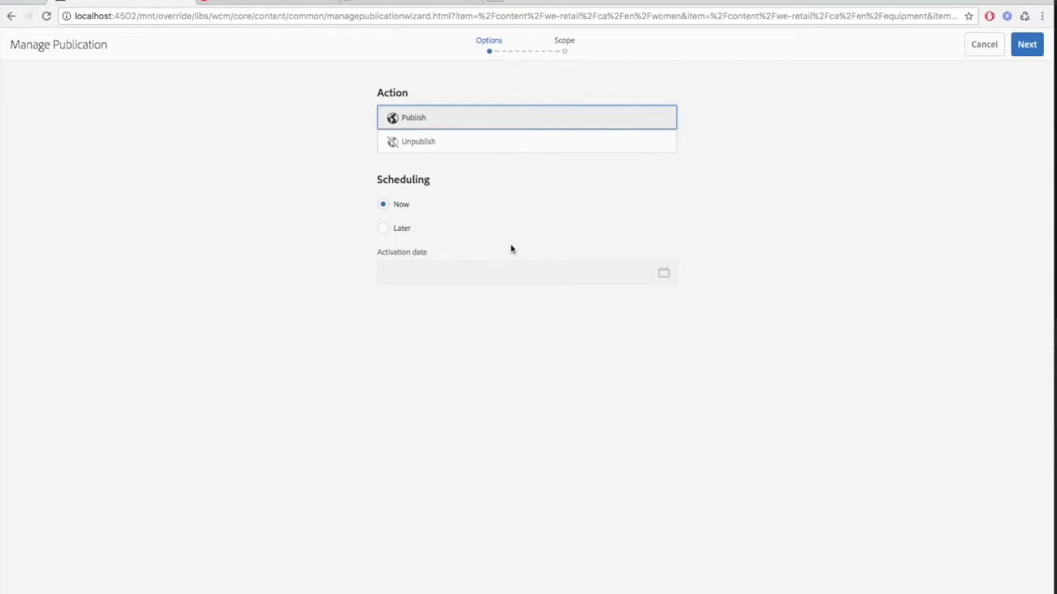
{"action": "left_click", "coordinate": [393, 232]}
{"action": "left_click", "coordinate": [664, 280]}
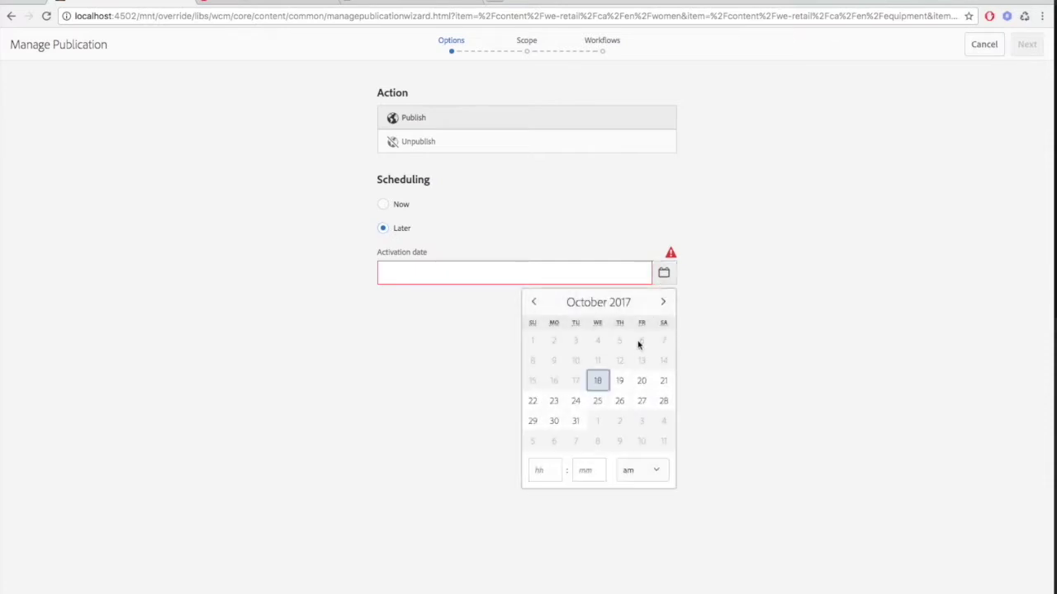
{"action": "left_click", "coordinate": [637, 386]}
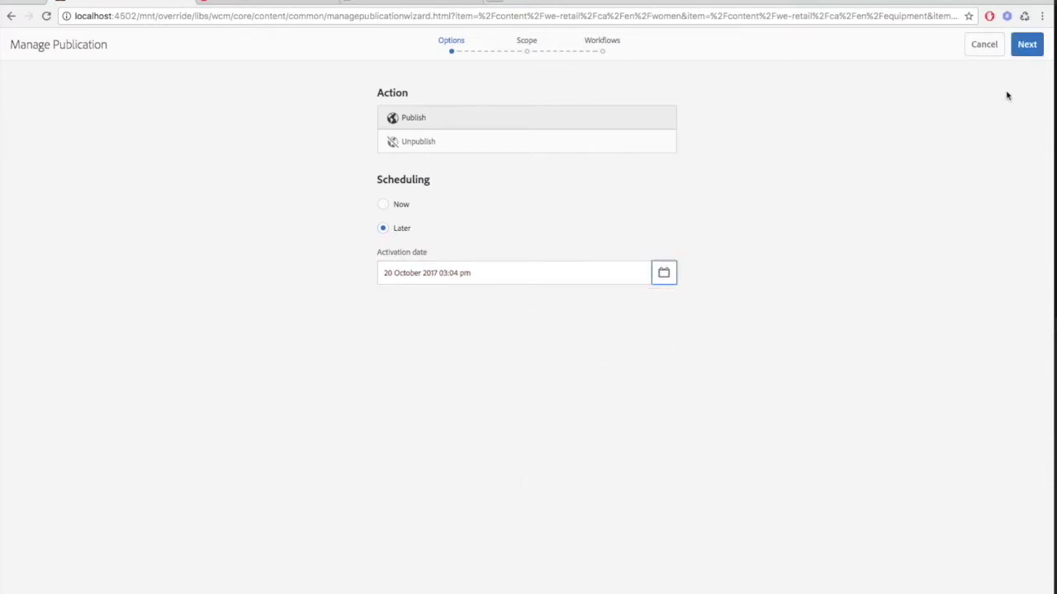
{"action": "left_click", "coordinate": [1027, 44]}
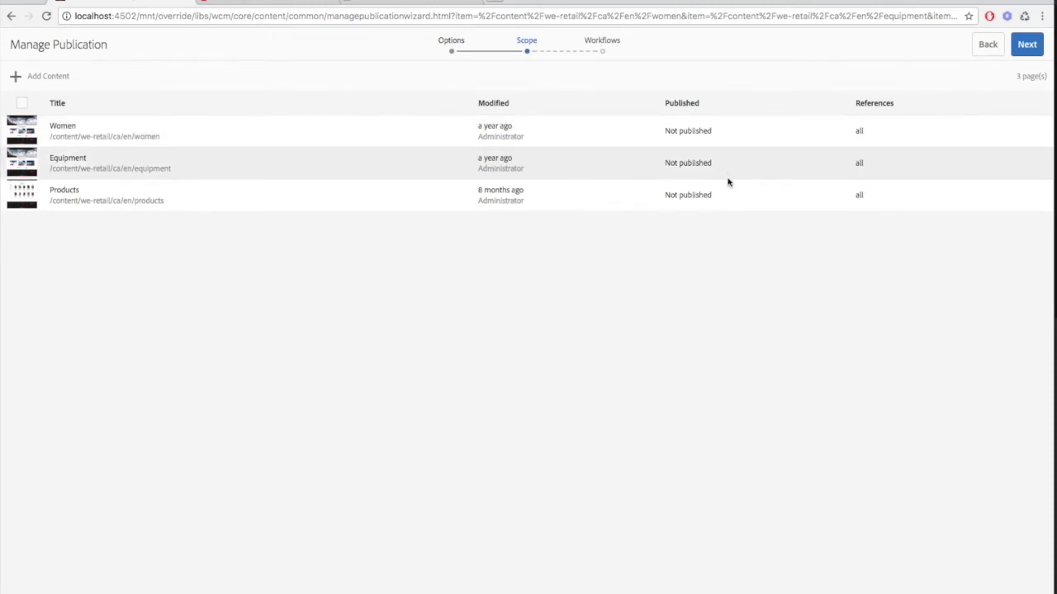
Enter 'test' as the workflow title and schedule the publication for later.
{"action": "left_click", "coordinate": [1024, 49]}
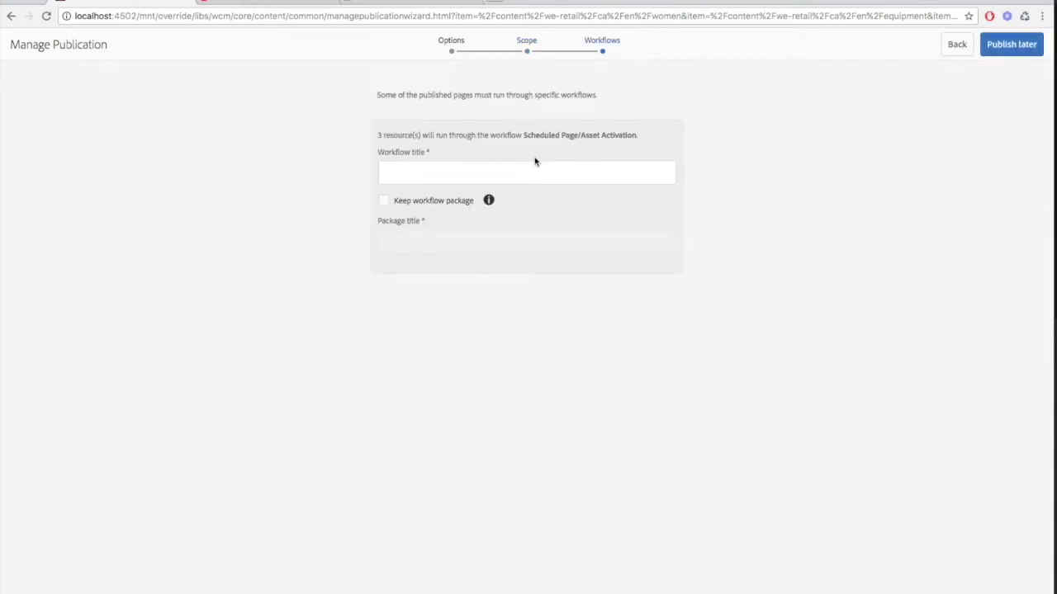
{"action": "left_click", "coordinate": [477, 165]}
{"action": "type", "text": "t"}
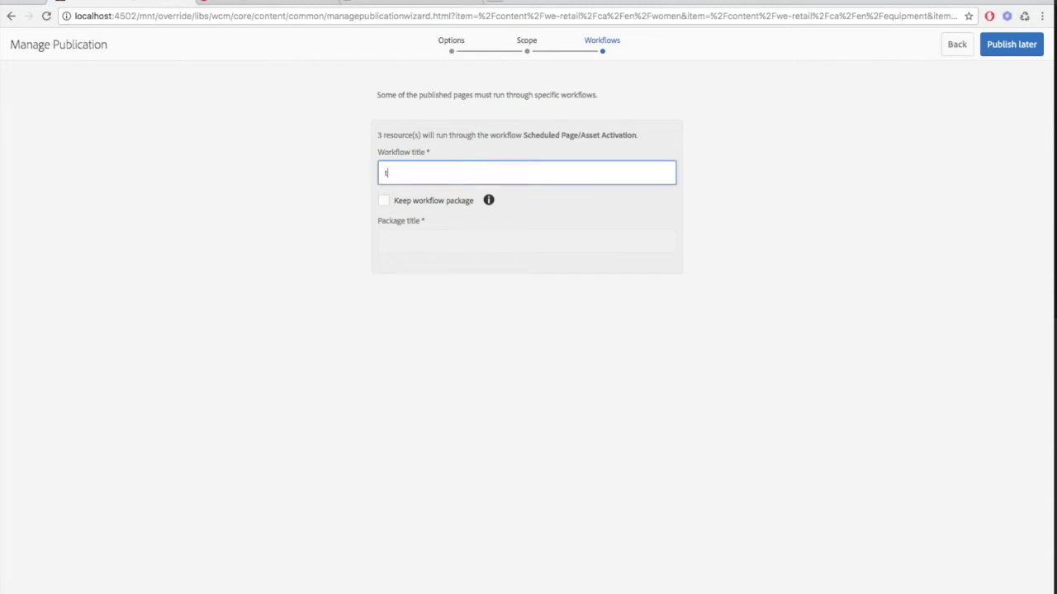
{"action": "type", "text": "est"}
{"action": "left_click", "coordinate": [1016, 51]}
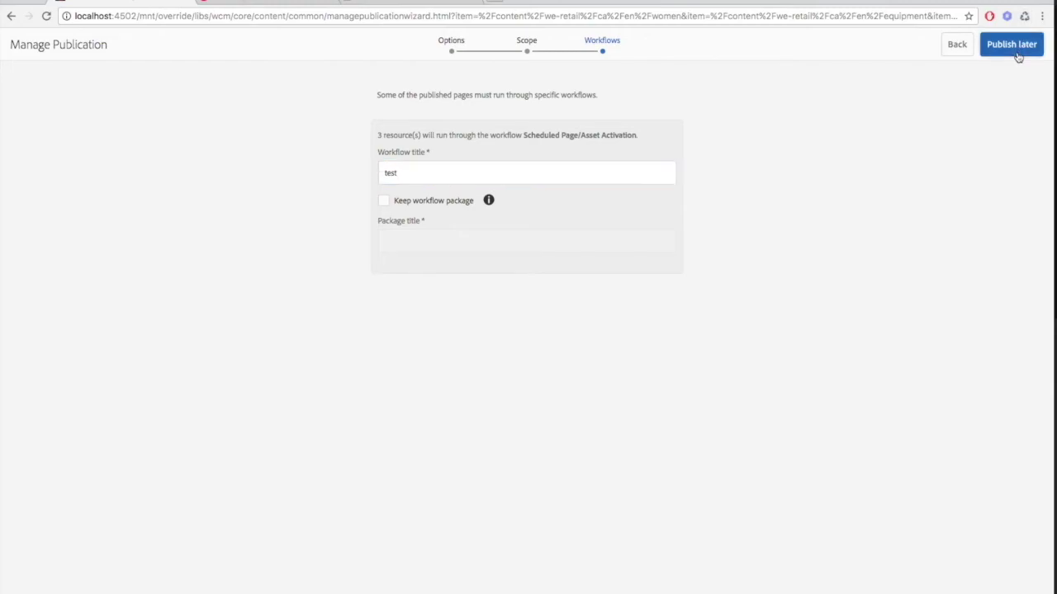